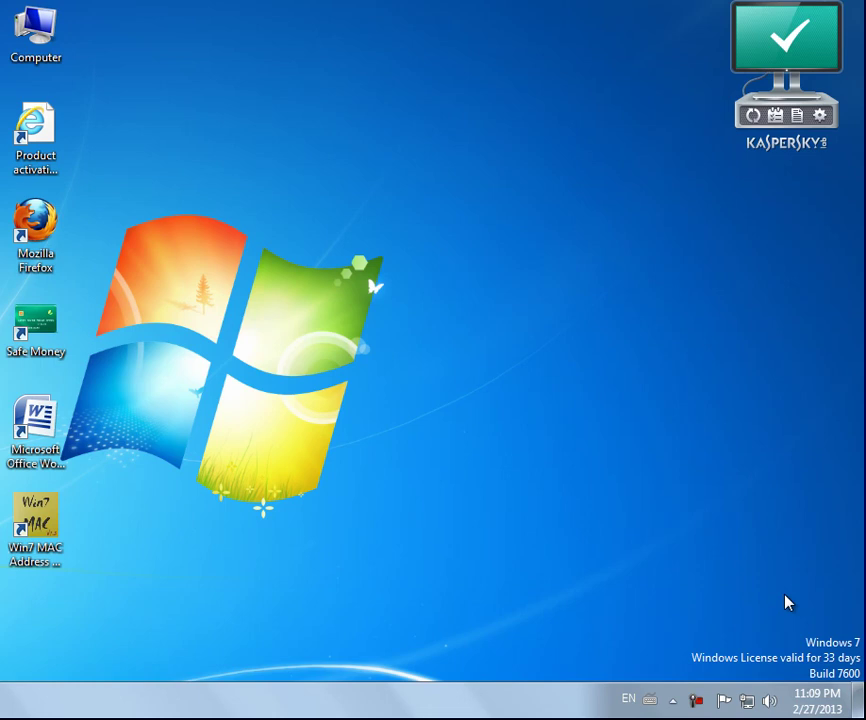
Open Firefox and search Google for "Win7 MAC Address Changer"
left_click(68, 520)
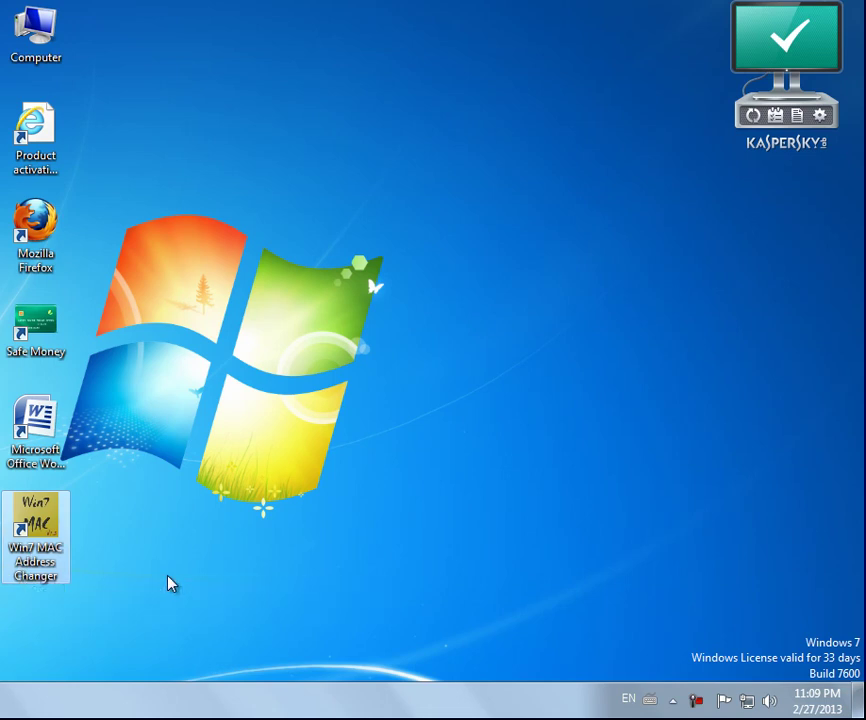
left_click(58, 232)
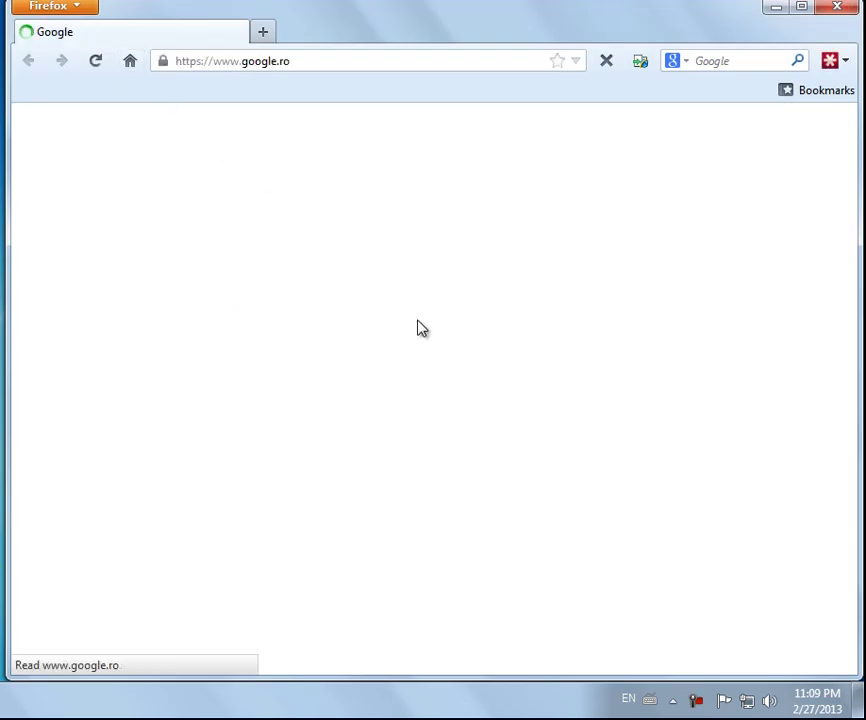
right_click(290, 407)
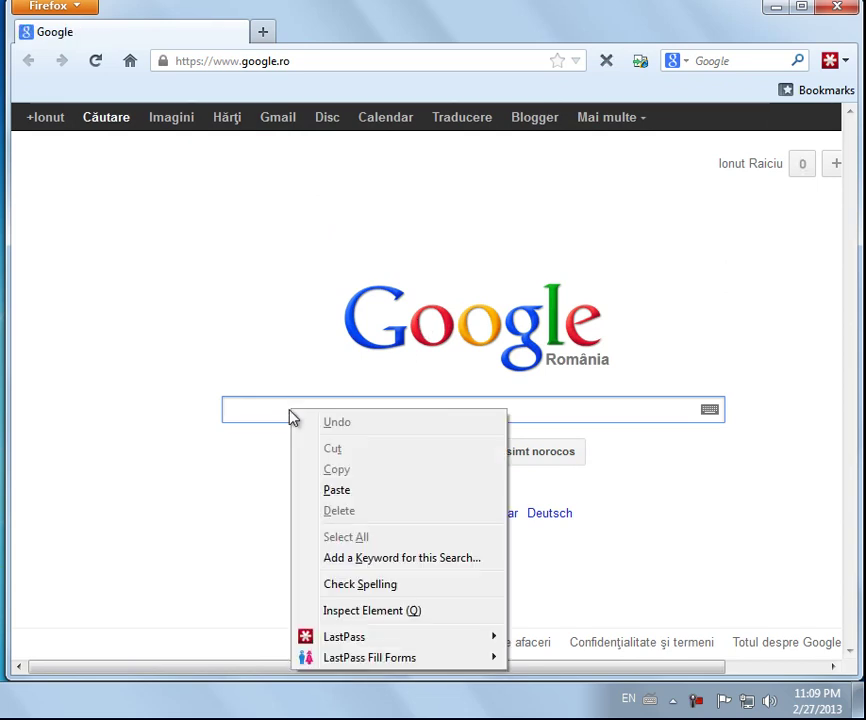
left_click(336, 489)
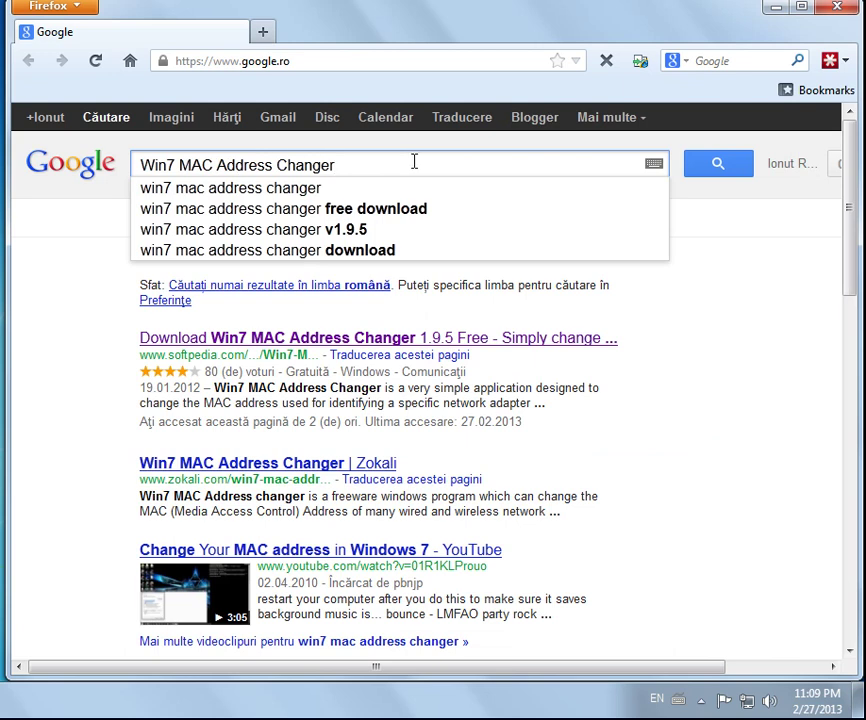
left_click(690, 172)
Open the Softpedia download page for Win7 MAC Address Changer, view its download section and close the browser
left_click(445, 338)
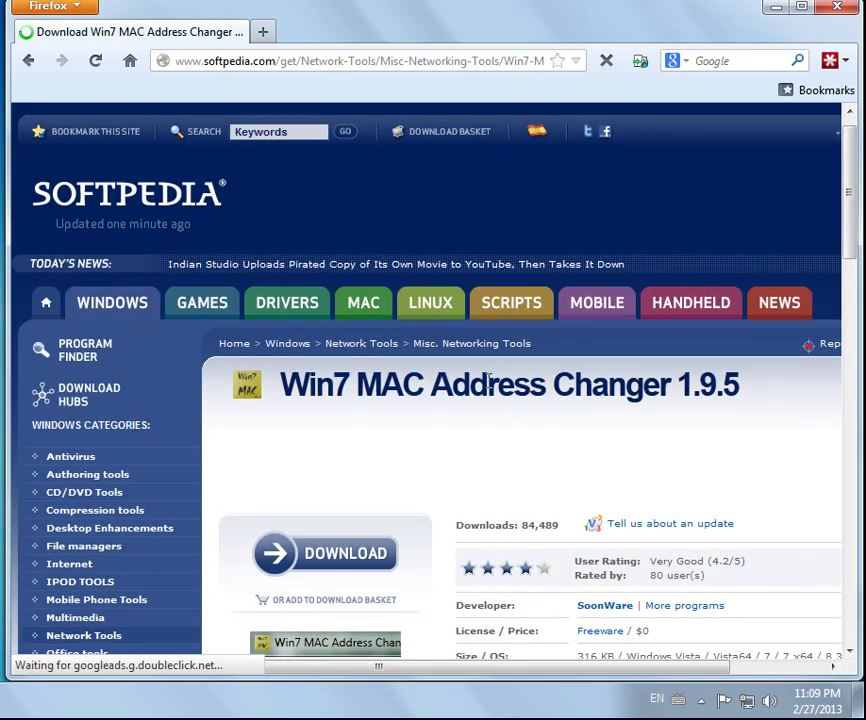
scroll(490, 385, "down", 5)
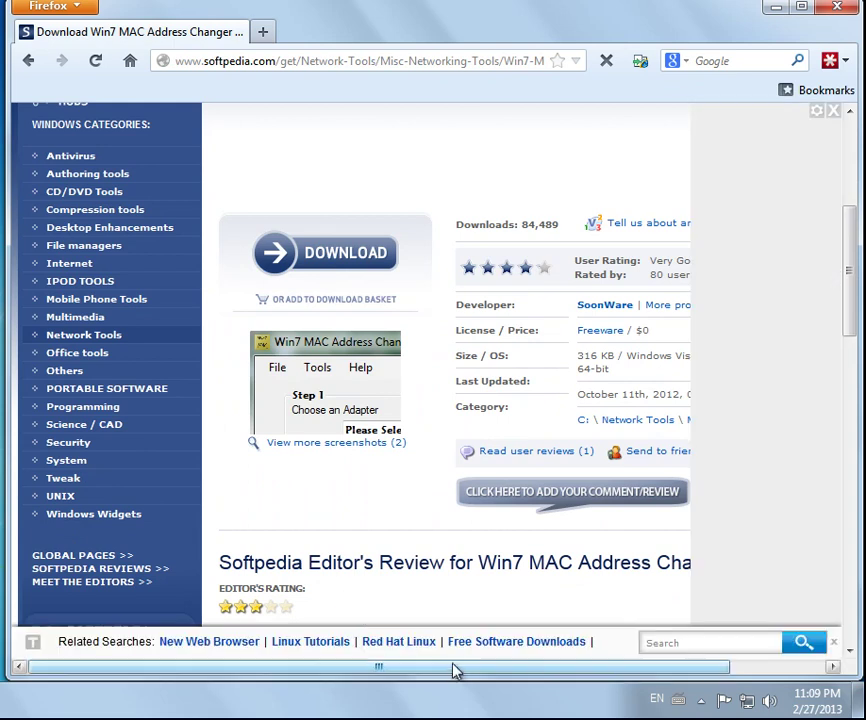
left_click_drag(454, 667, 551, 667)
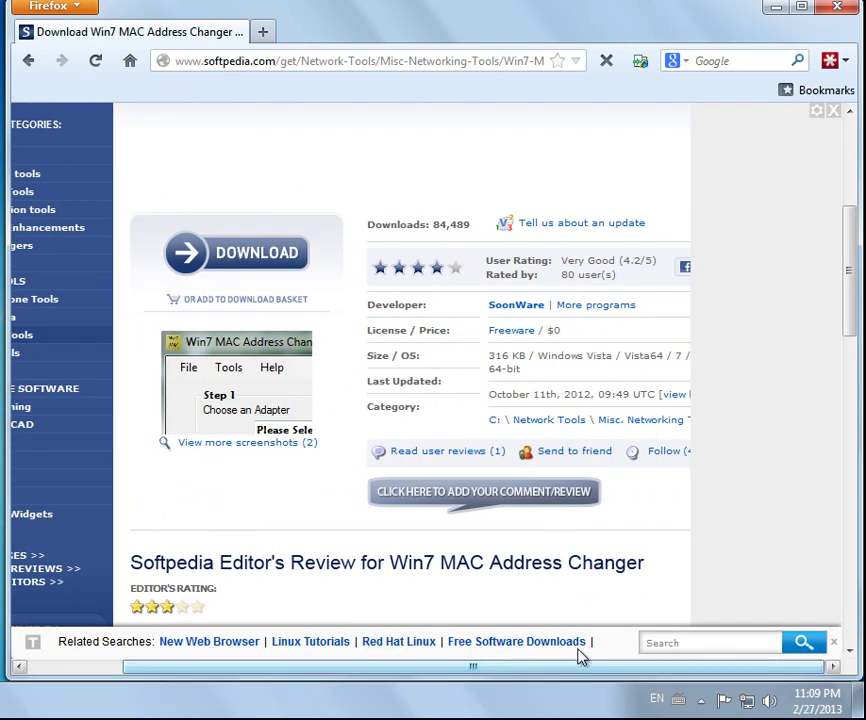
left_click(842, 9)
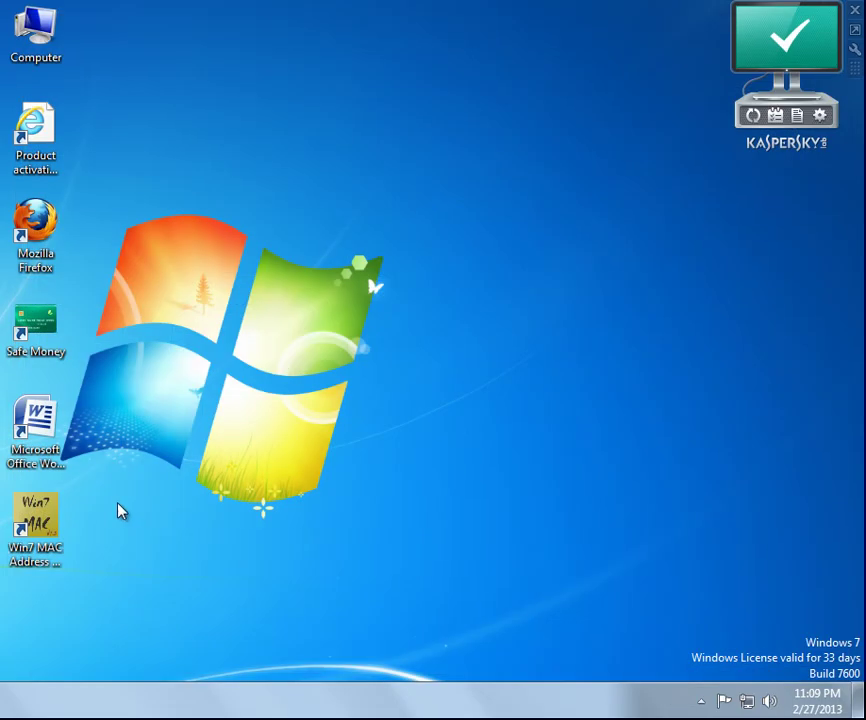
Launch Win7 MAC Address Changer from the desktop and choose the Realtek PCIe GBE Family Controller adapter
double_click(55, 537)
left_click_drag(22, 172, 432, 187)
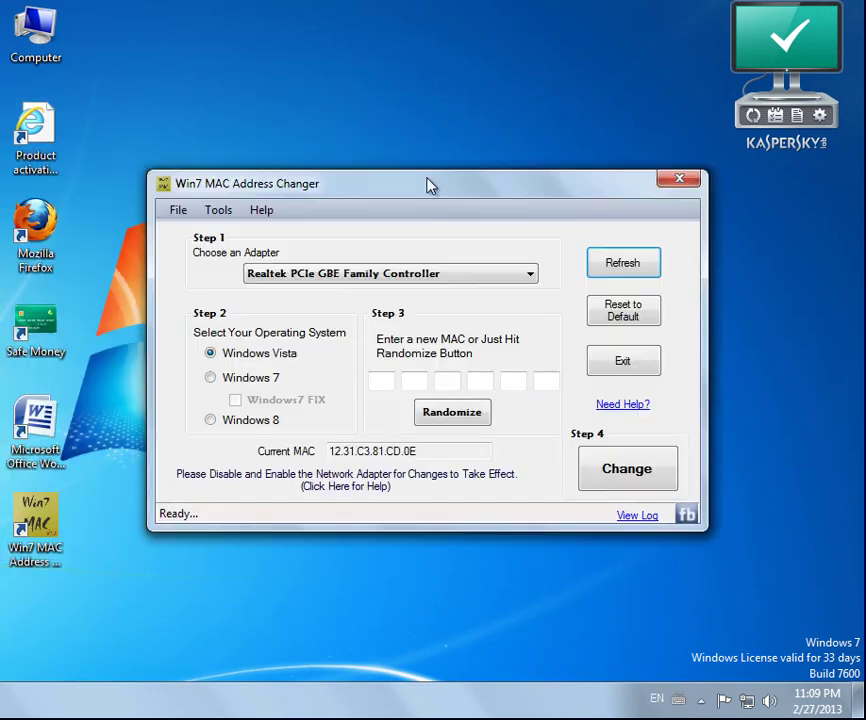
left_click(488, 279)
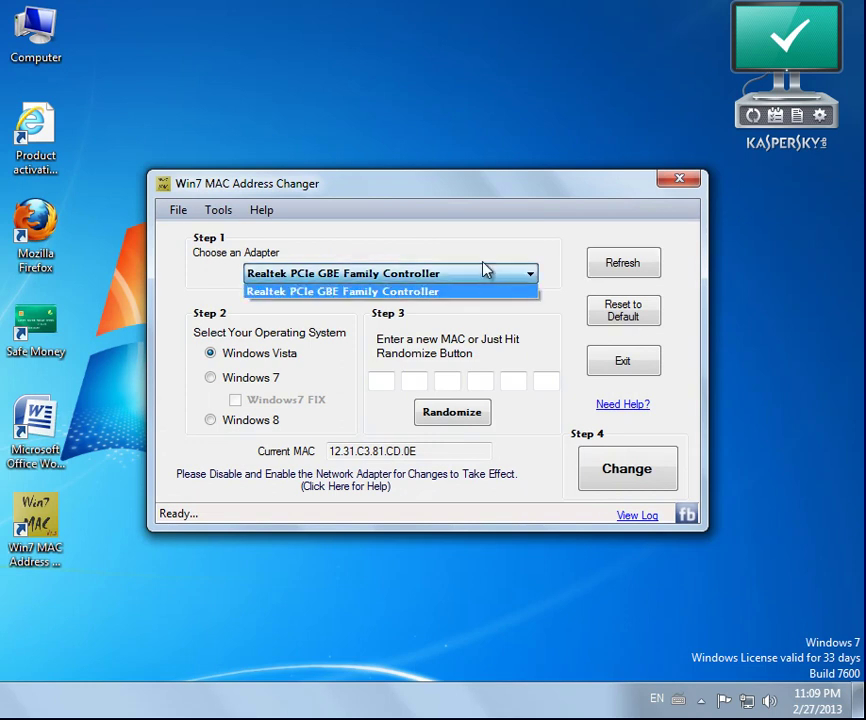
left_click(487, 273)
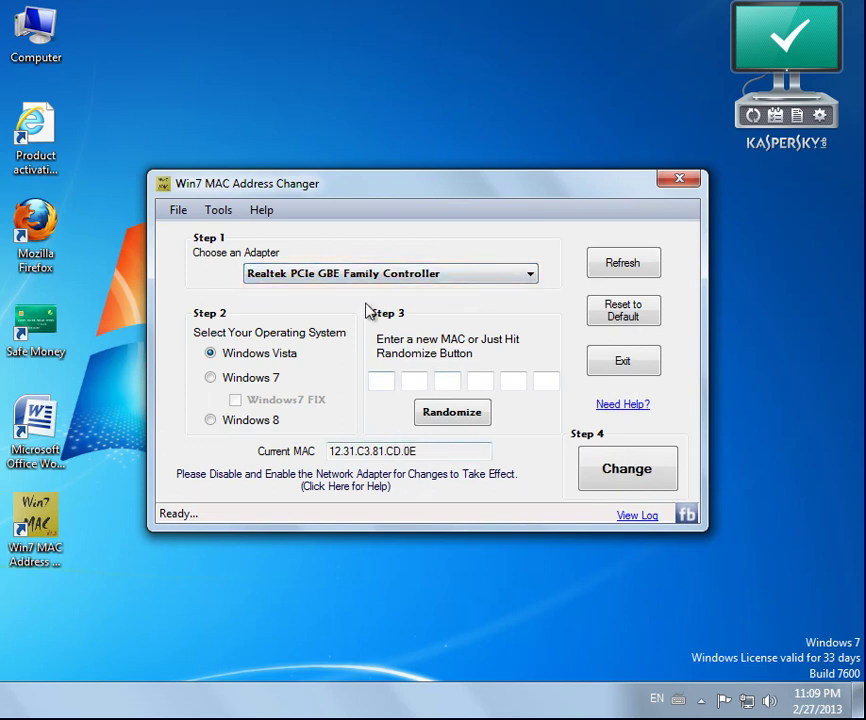
left_click(343, 276)
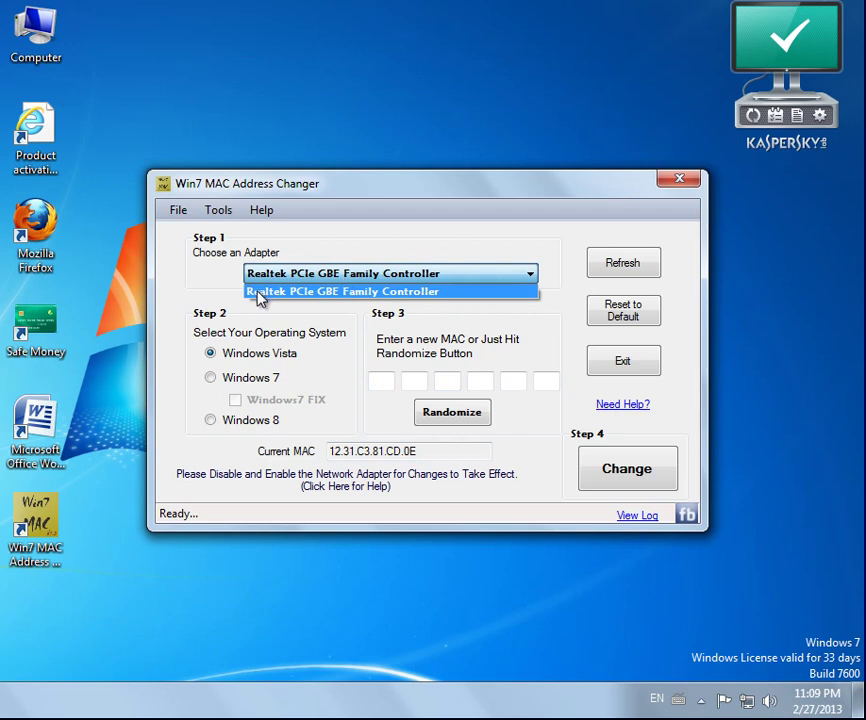
left_click(374, 292)
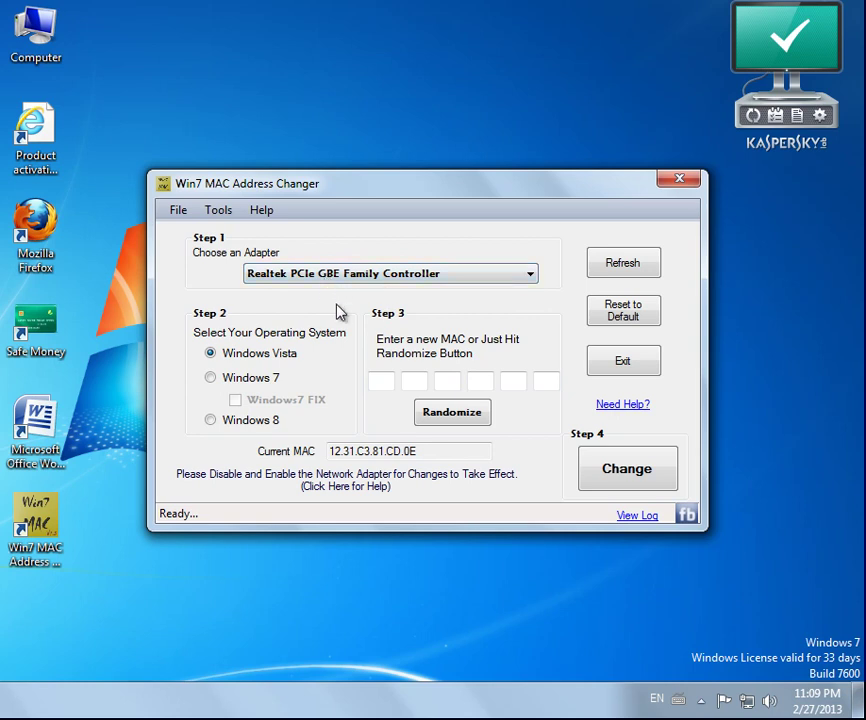
Set the operating system to Windows 7 and check the adapter's current MAC address
left_click(212, 378)
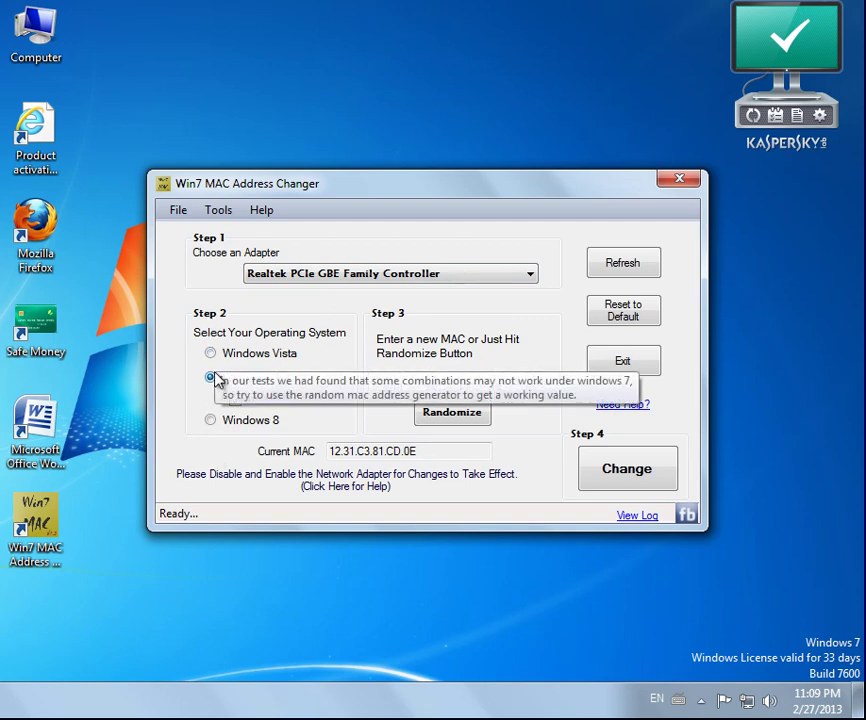
double_click(342, 452)
left_click(338, 452)
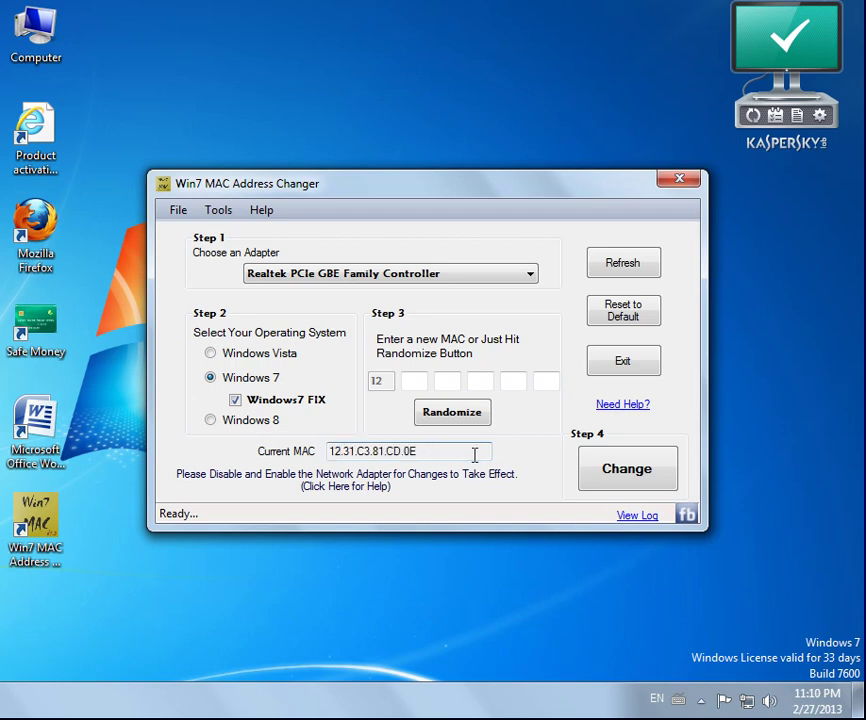
left_click(422, 455)
Open a Command Prompt and run getmac to list the computer's physical address
left_click(27, 566)
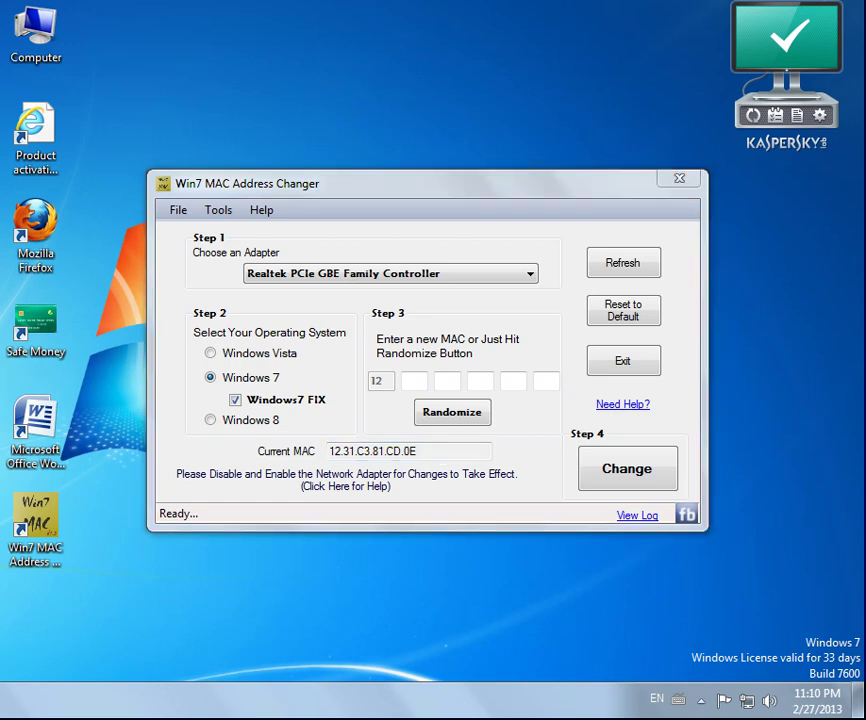
left_click_drag(60, 28, 303, 143)
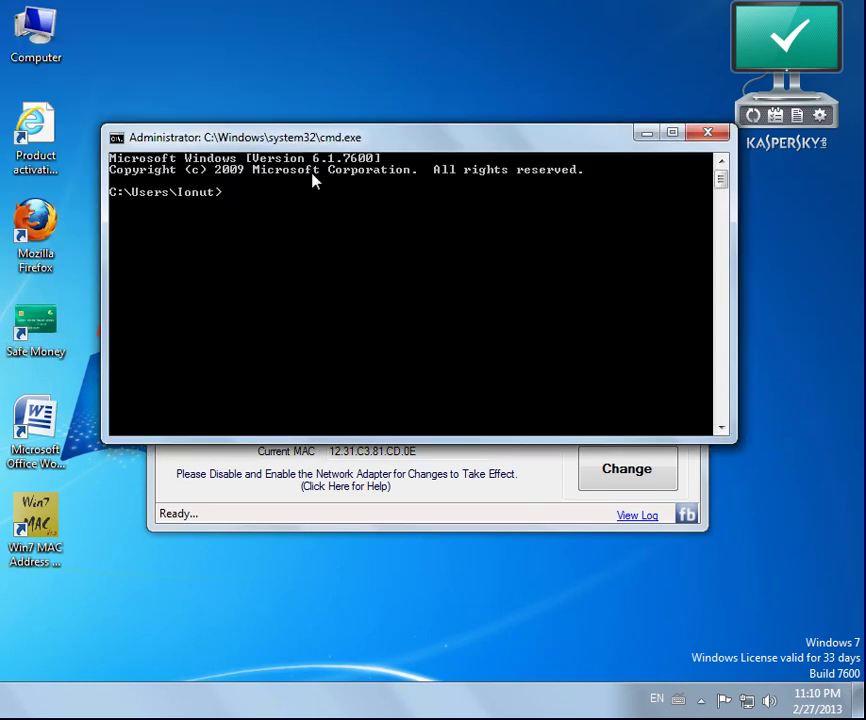
type("getmac")
key("Return")
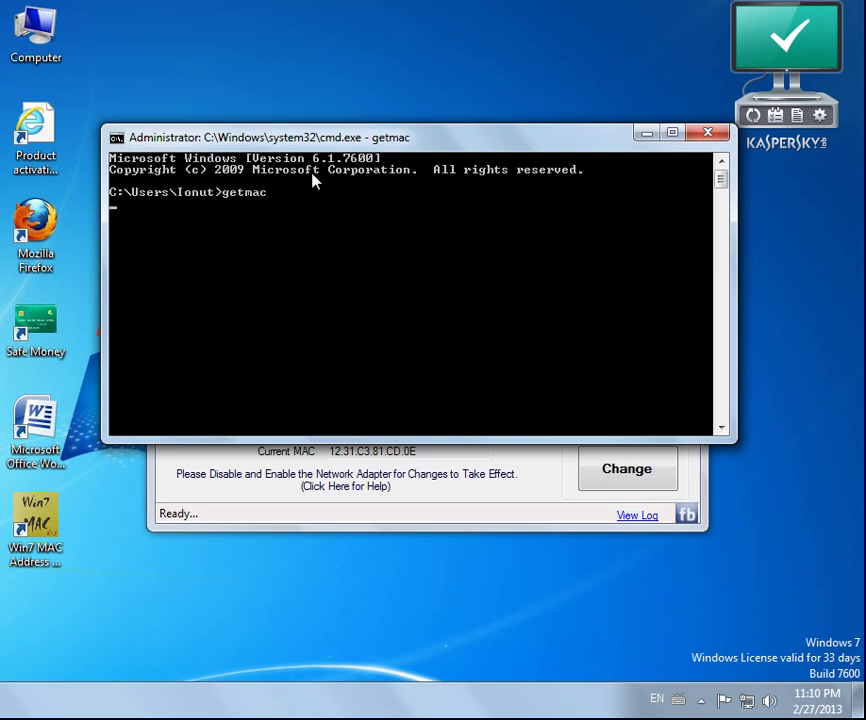
Arrange the Command Prompt and MAC changer windows to compare the getmac output with the current MAC address
left_click_drag(305, 137, 305, 88)
left_click(356, 484)
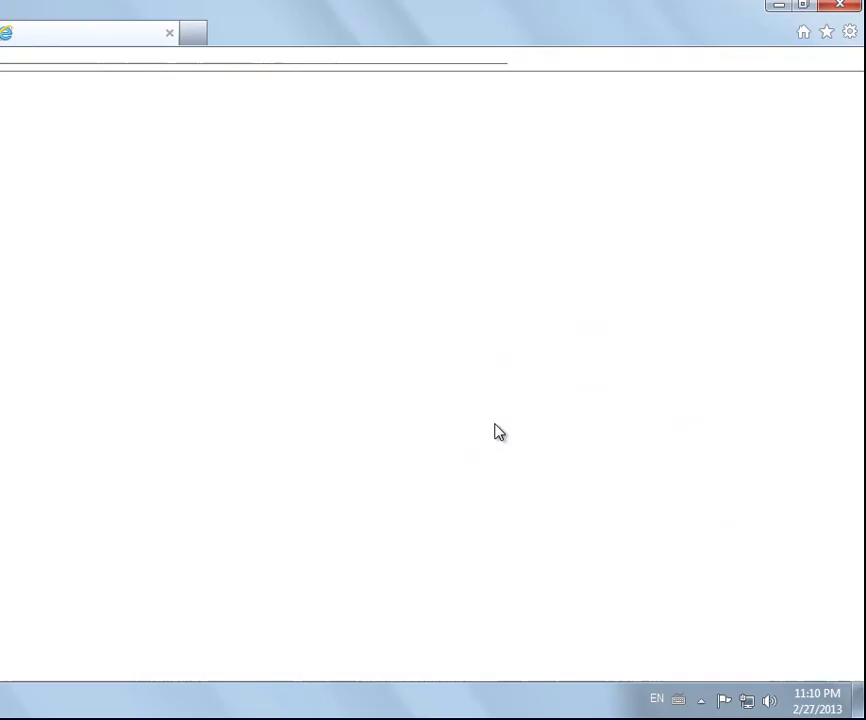
left_click(829, 9)
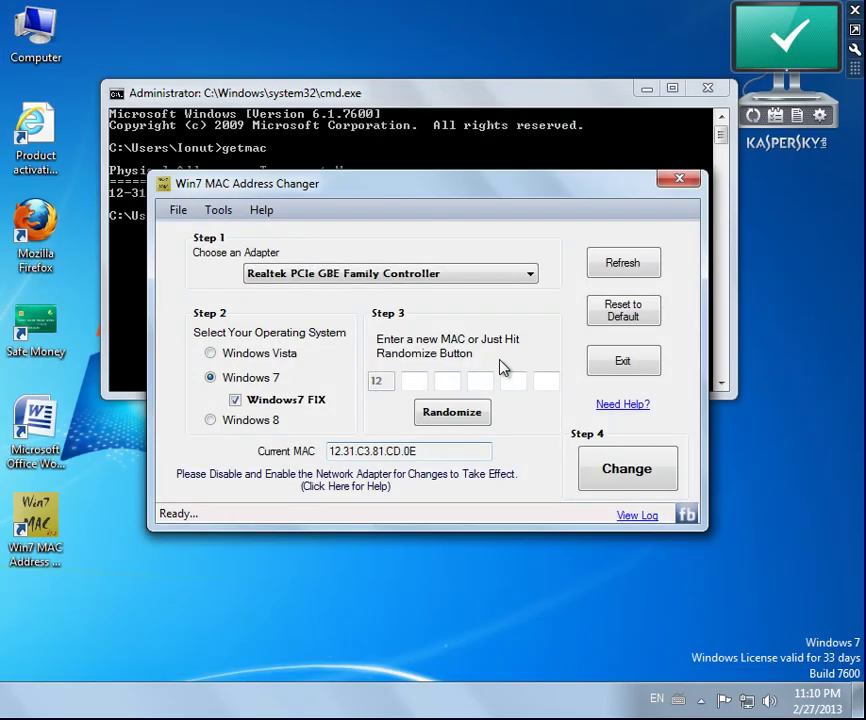
mouse_move(412, 188)
left_mouse_down()
mouse_move(429, 354)
mouse_move(414, 193)
left_mouse_up()
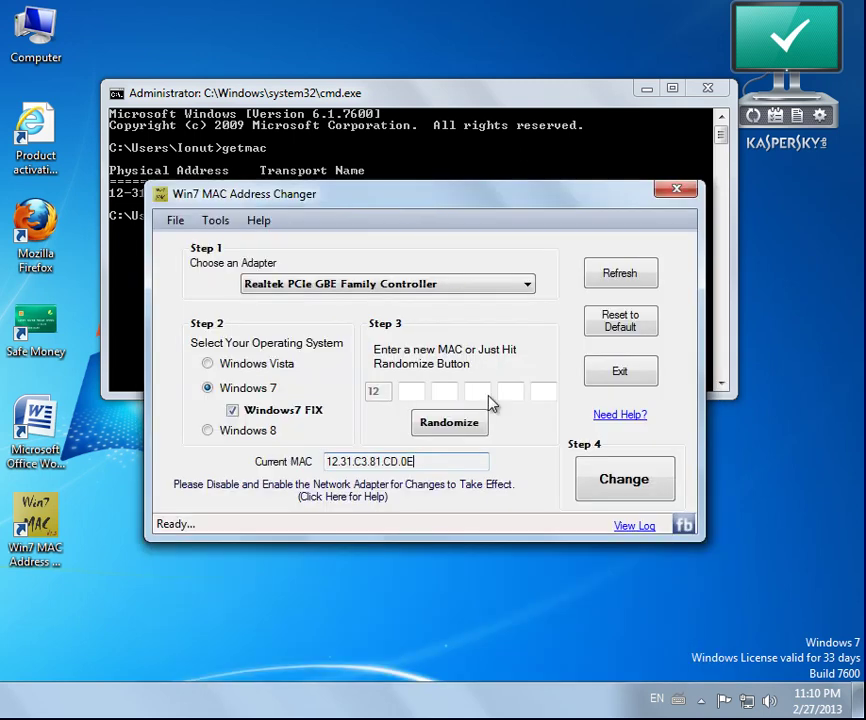
Generate a random MAC address, apply it to the Realtek adapter and close the Command Prompt
left_click(448, 424)
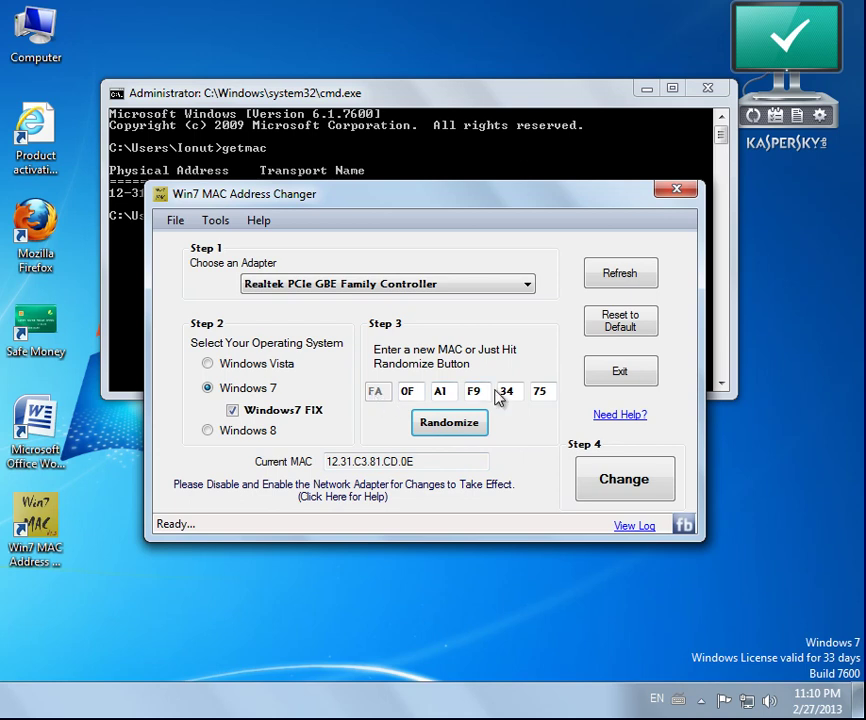
left_click(626, 485)
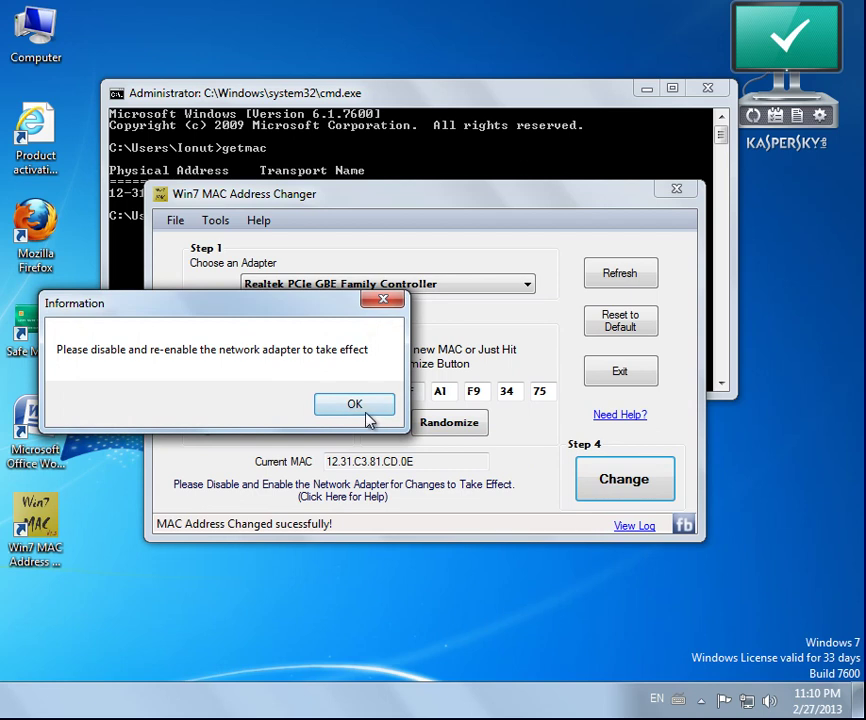
left_click(708, 89)
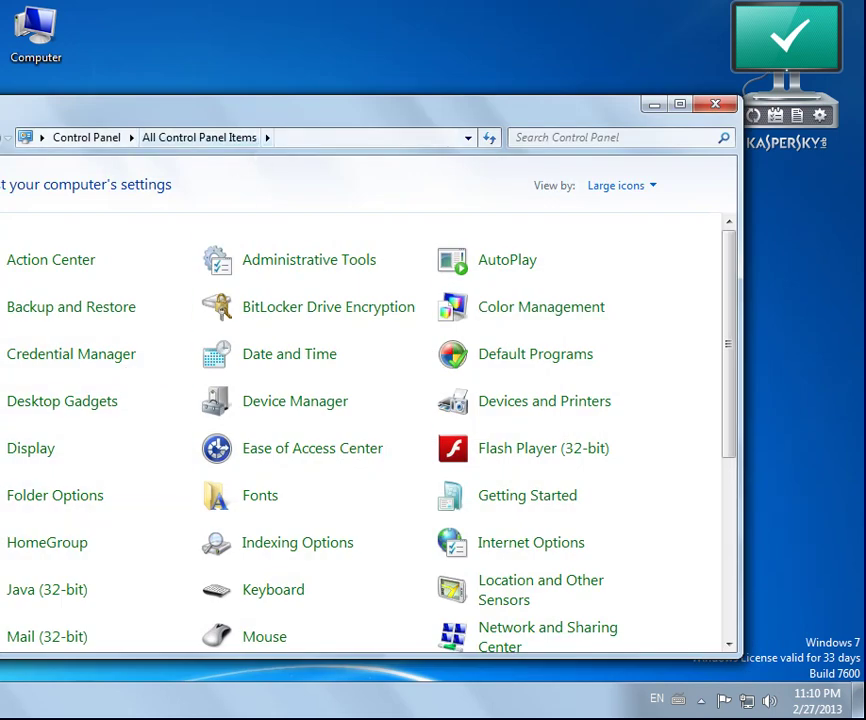
Look at Network and Sharing Center, then switch the Control Panel to Category view and back to large icons
scroll(272, 414, "down", 3)
scroll(272, 414, "down", 2)
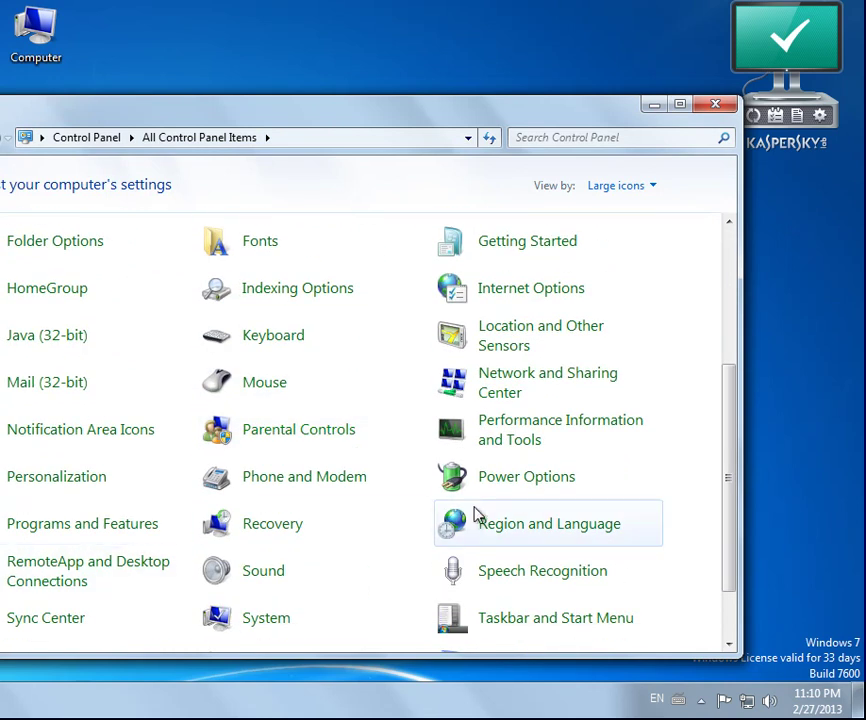
left_click(527, 397)
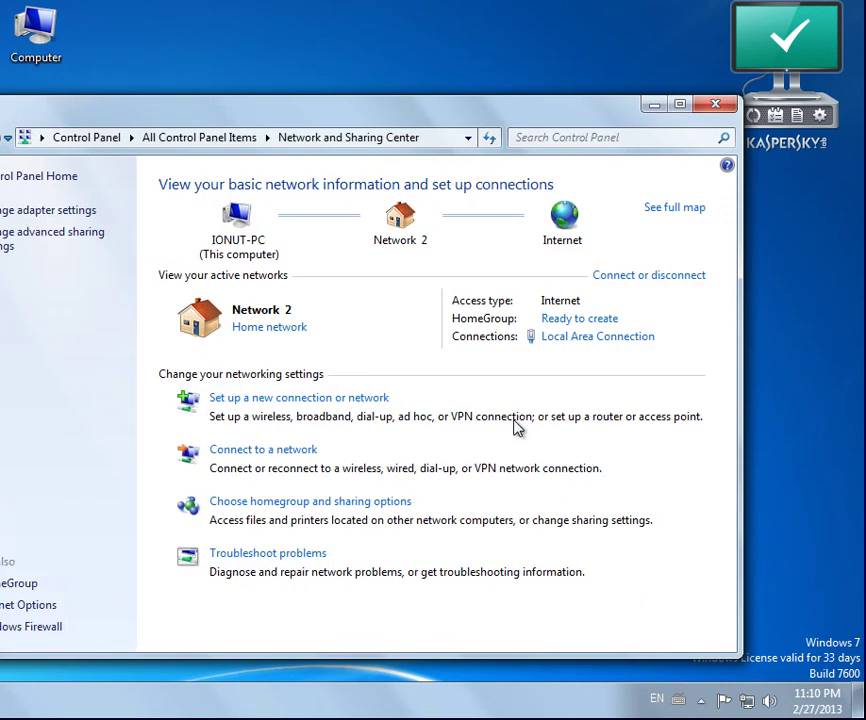
key("alt+Left")
left_click(609, 183)
left_click(615, 210)
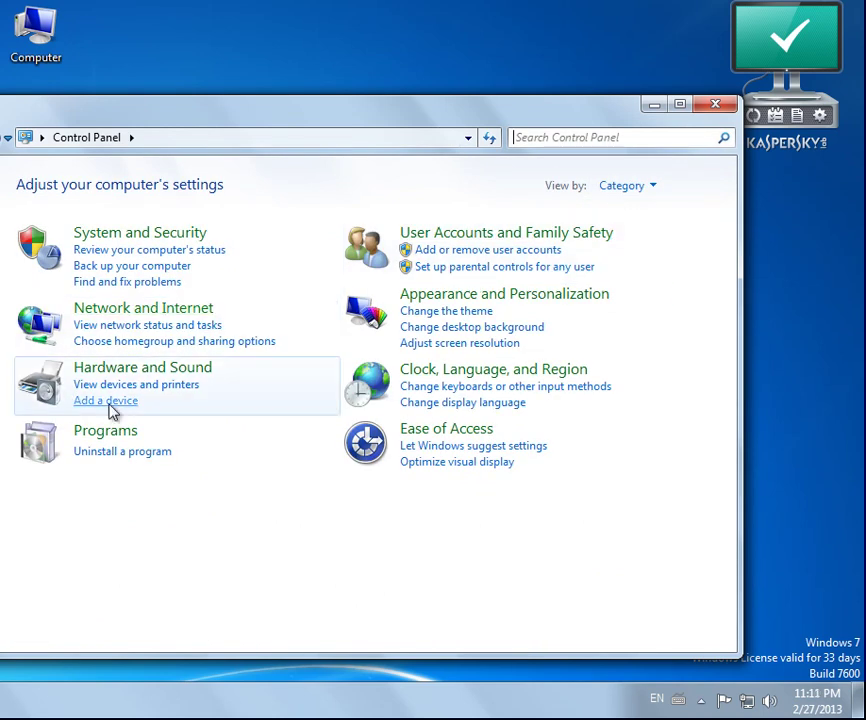
left_click(642, 184)
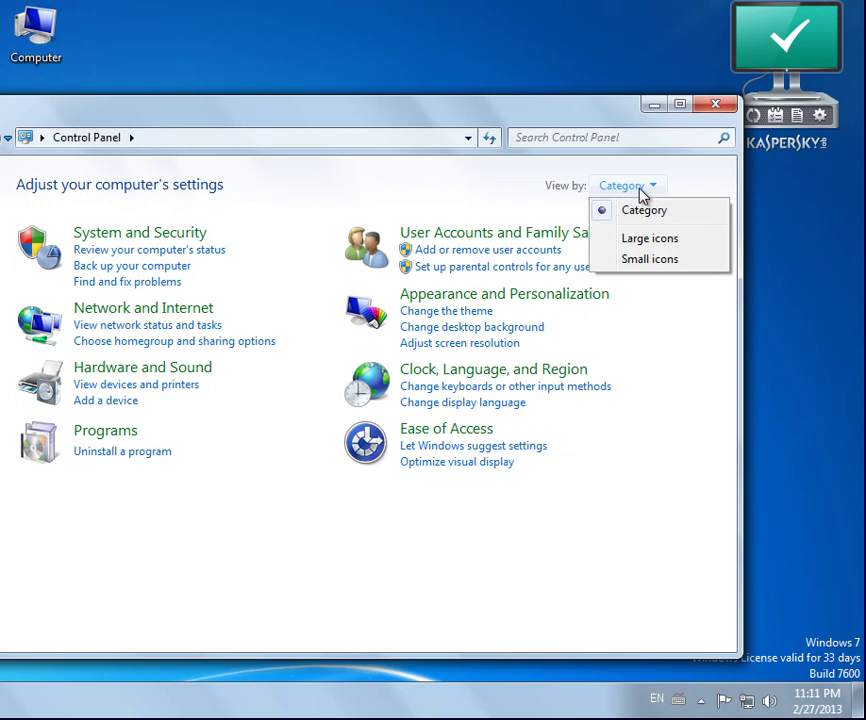
left_click(650, 243)
Open the adapter settings through Network and Sharing Center in the Control Panel
scroll(281, 497, "down", 2)
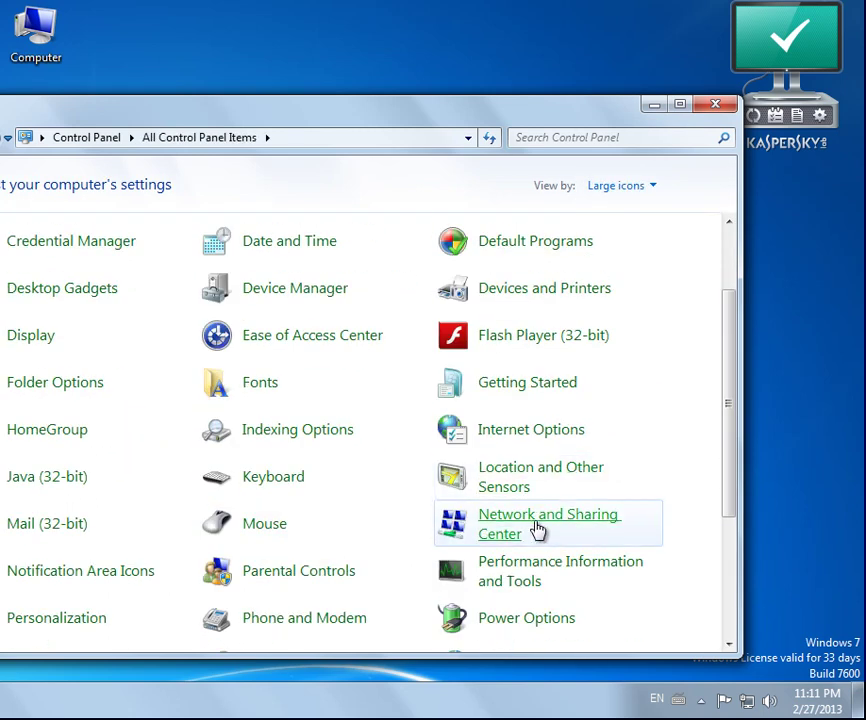
left_click(524, 528)
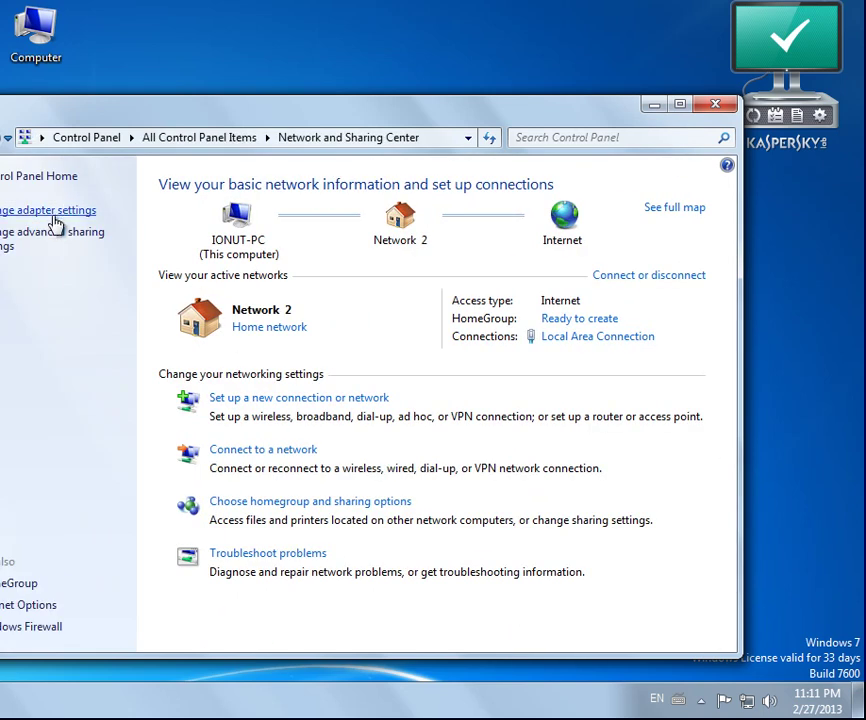
left_click(50, 210)
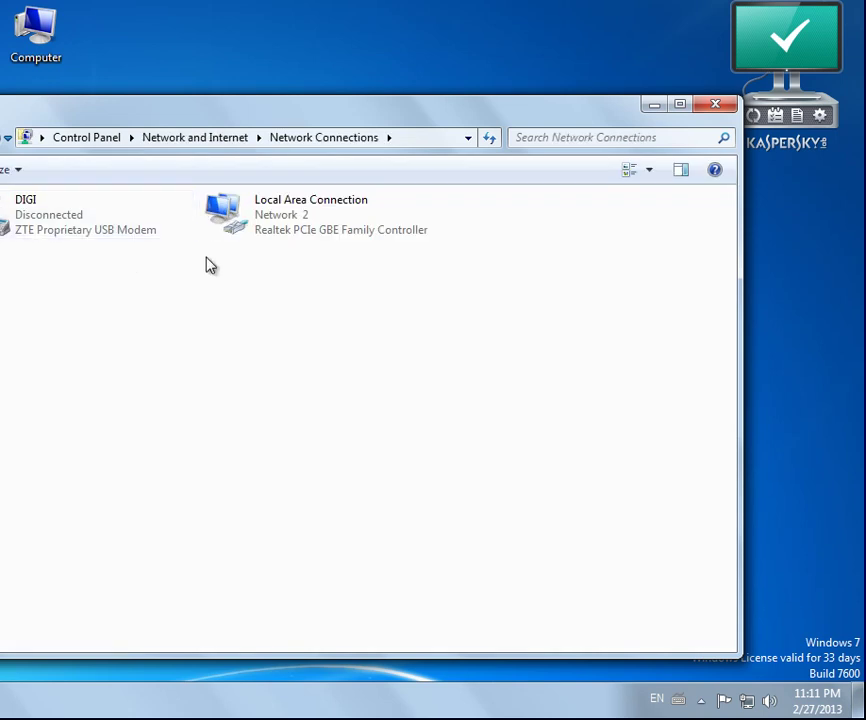
Disable the Local Area Connection of the Realtek adapter and enable it again
right_click(294, 218)
left_click(309, 226)
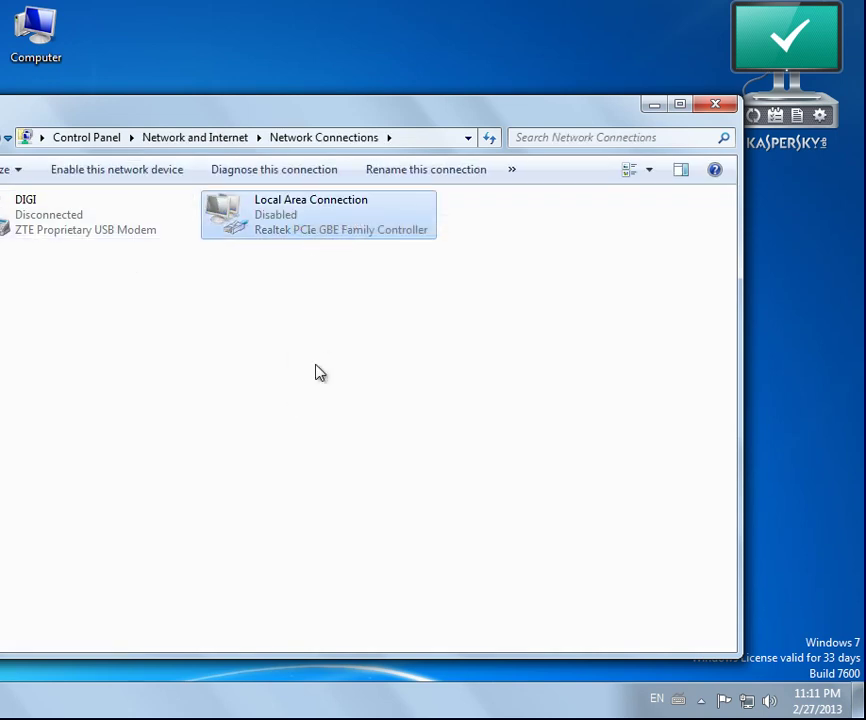
right_click(285, 224)
left_click(302, 234)
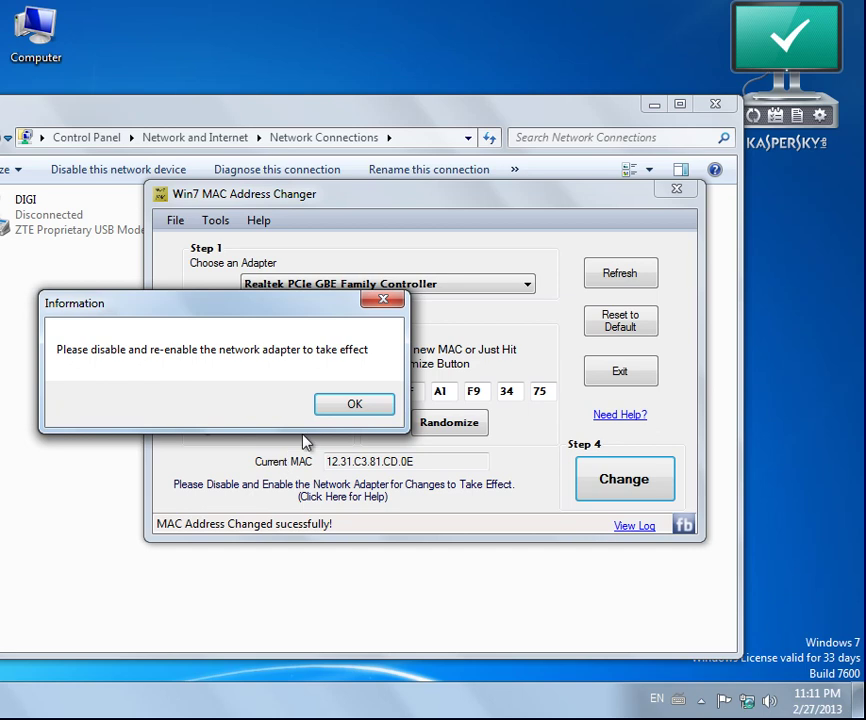
Dismiss the information message and close Win7 MAC Address Changer
left_click(352, 404)
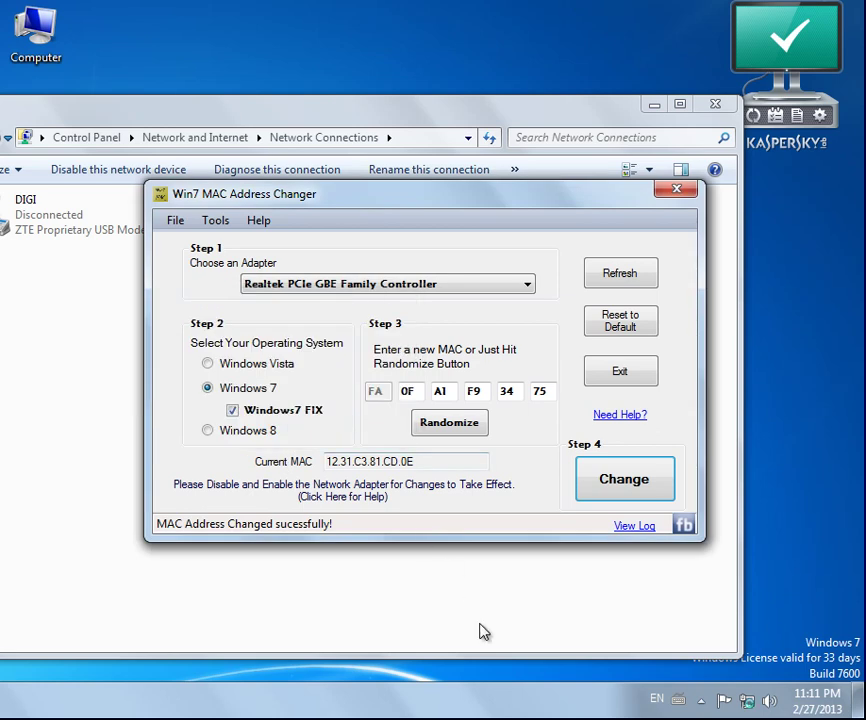
key("alt+F4")
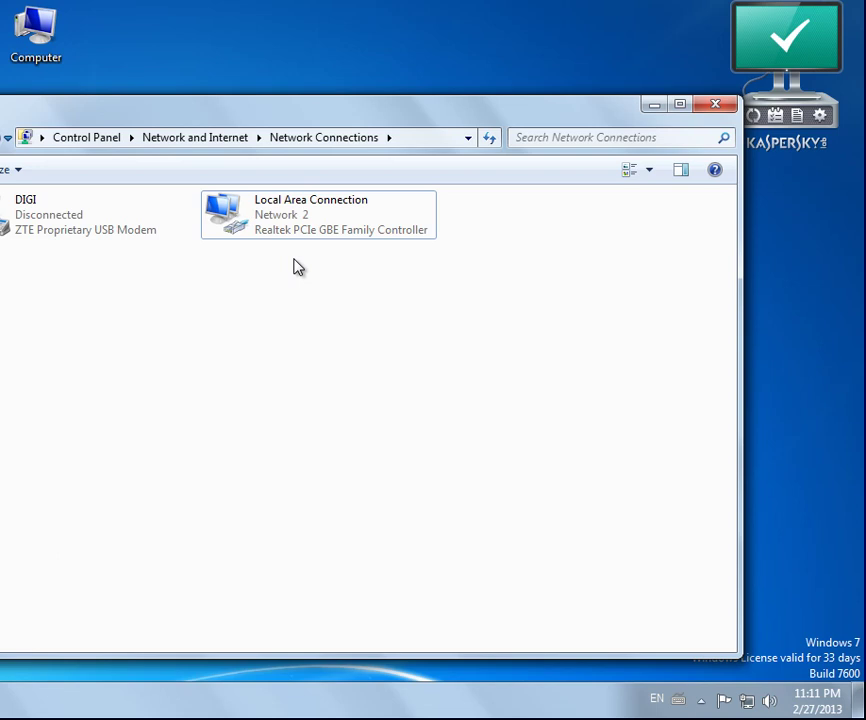
Minimize the Network Connections window and run getmac in the Command Prompt to check the adapter's physical address
left_click(653, 105)
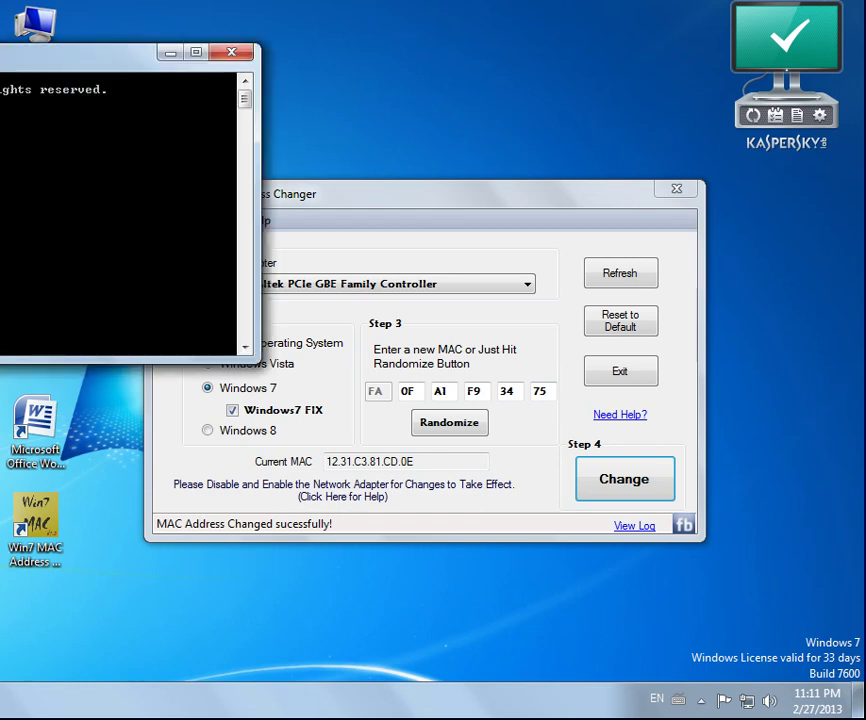
left_click_drag(100, 52, 348, 134)
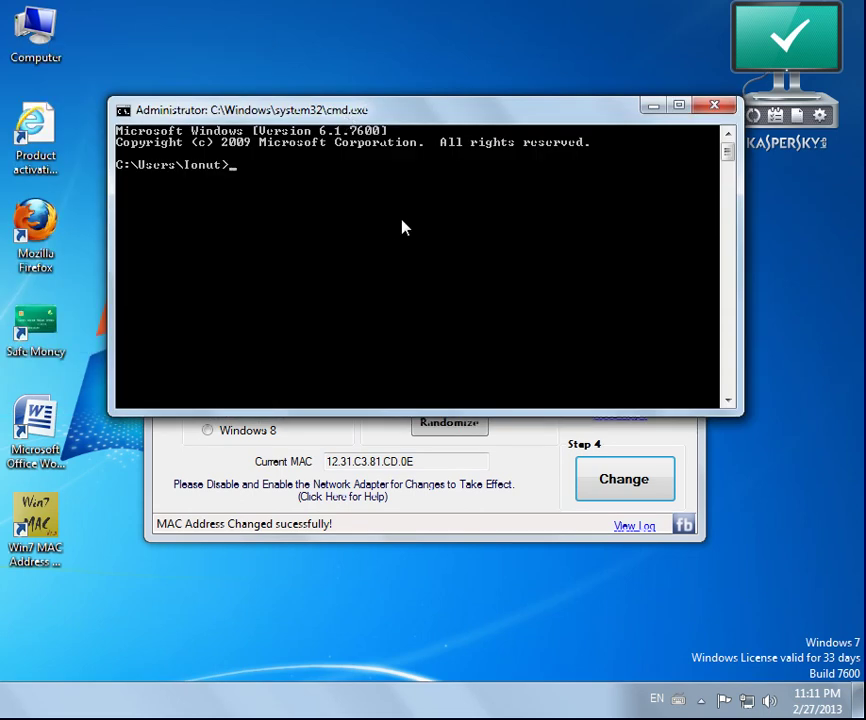
type("get")
type(" m")
type("mac")
key("Return")
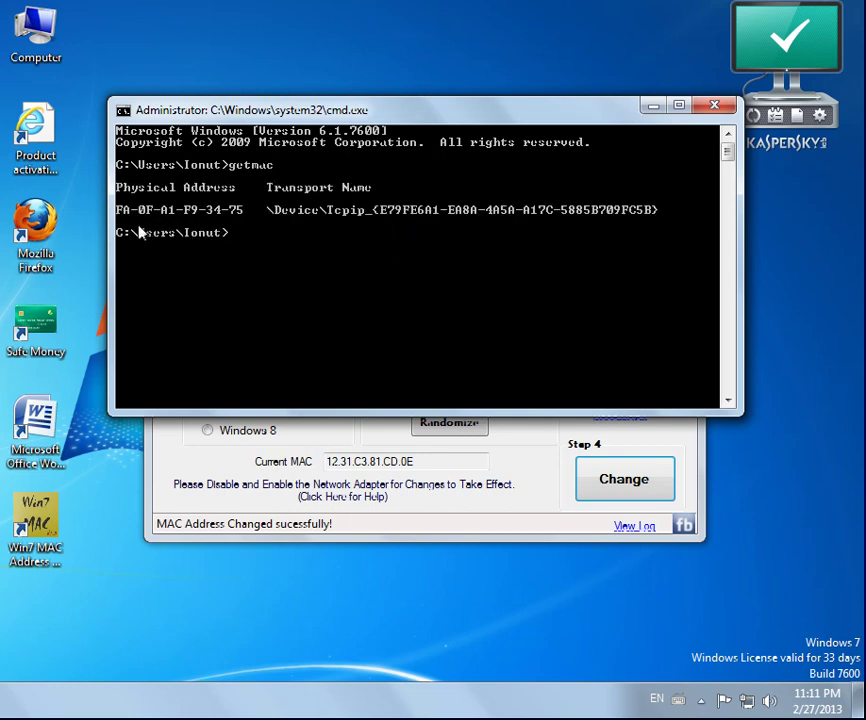
Exit and relaunch Win7 MAC Address Changer, then examine the Current MAC of the Realtek PCIe GBE Family Controller
left_click(250, 470)
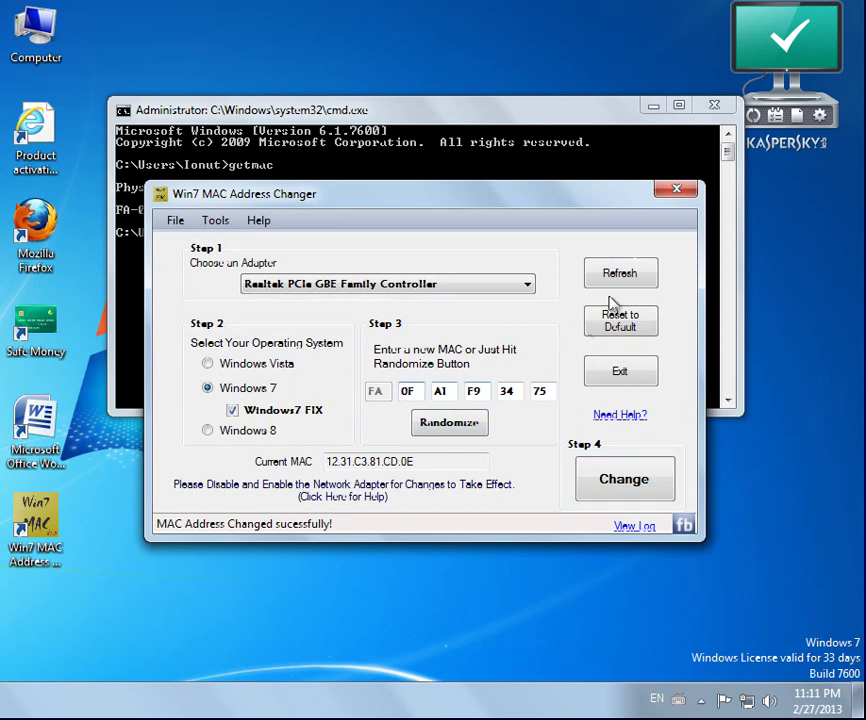
left_click(620, 371)
double_click(40, 560)
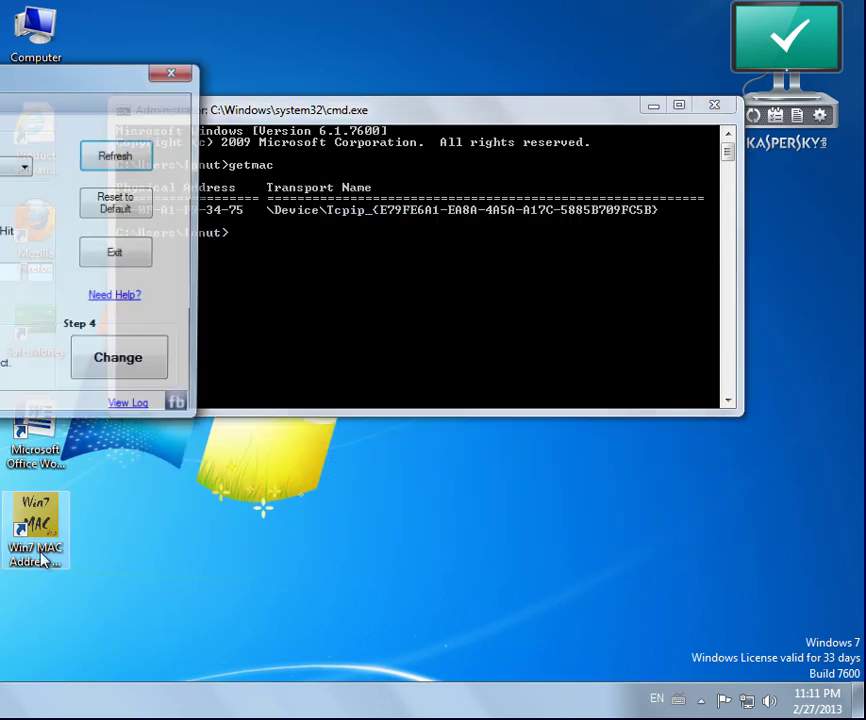
left_click_drag(100, 71, 280, 172)
left_click_drag(237, 440, 402, 431)
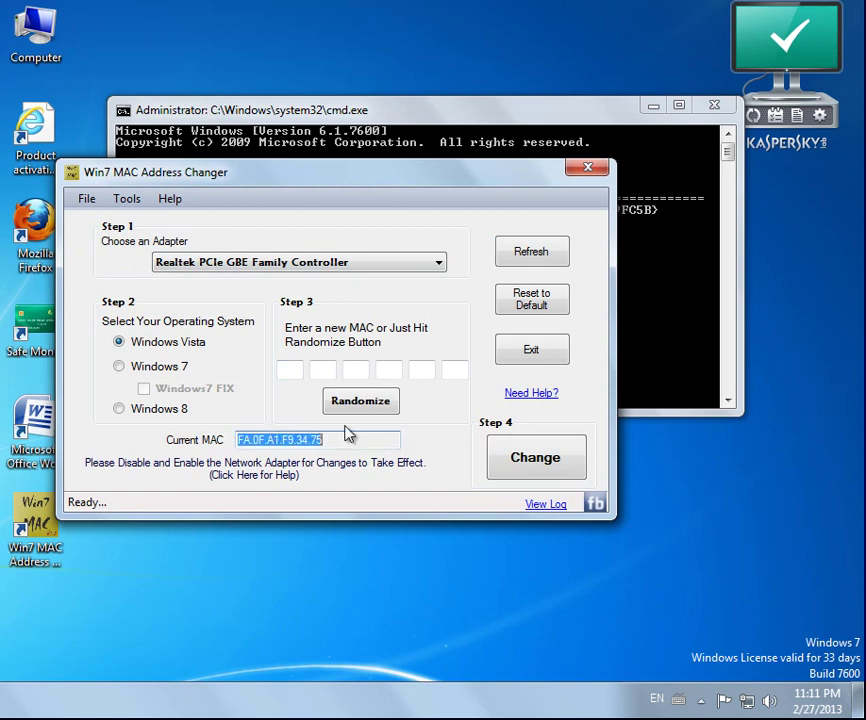
Look through the Multi Random Data Generator web page from the program's extra tools, then close it and return to Win7 MAC Address Changer
left_click(123, 200)
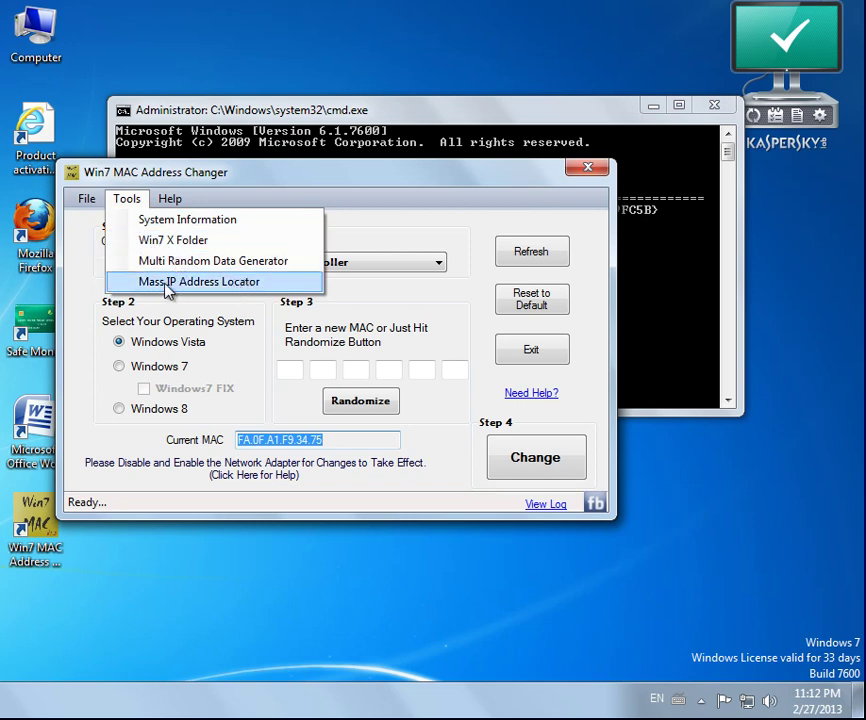
left_click(206, 263)
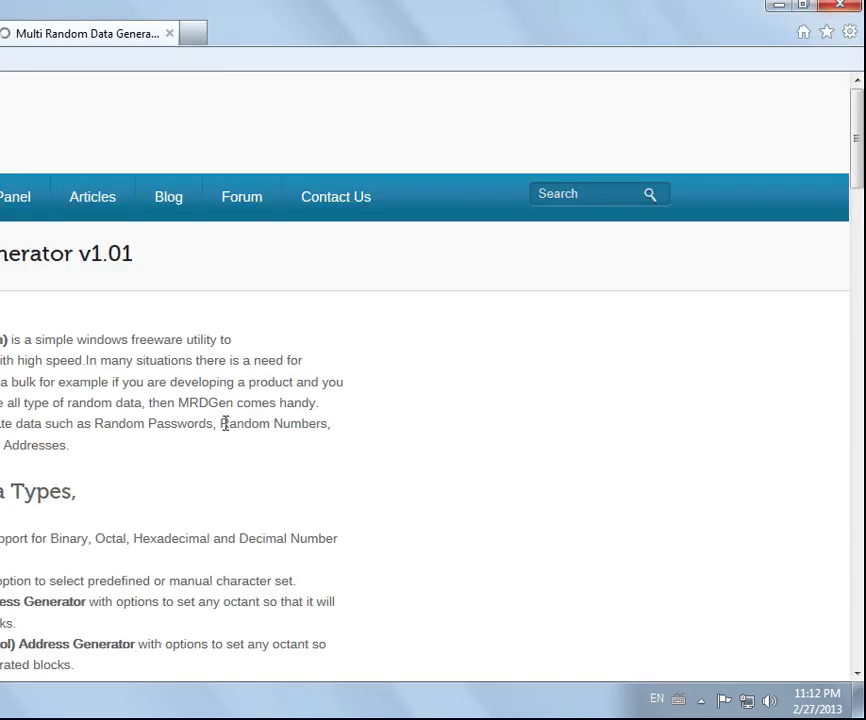
scroll(225, 425, "down", 5)
scroll(112, 429, "down", 3)
scroll(113, 429, "up", 2)
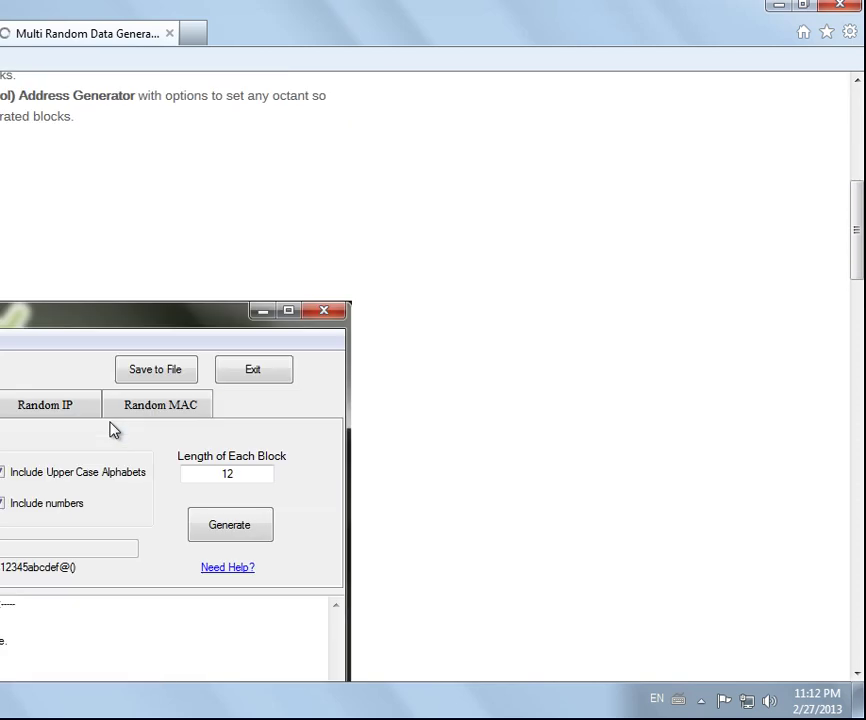
scroll(33, 416, "down", 1)
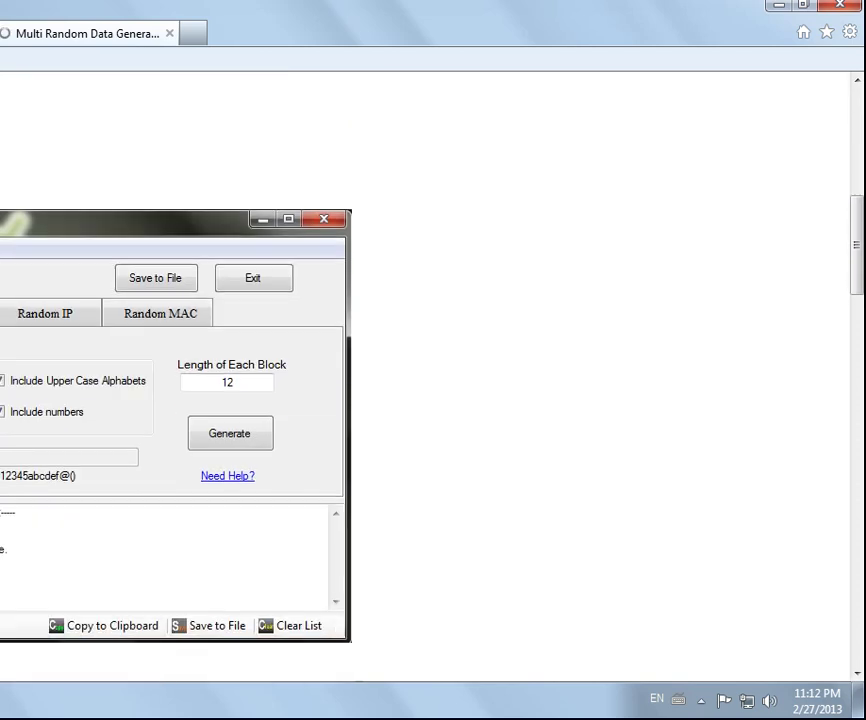
scroll(60, 496, "down", 6)
scroll(236, 389, "up", 6)
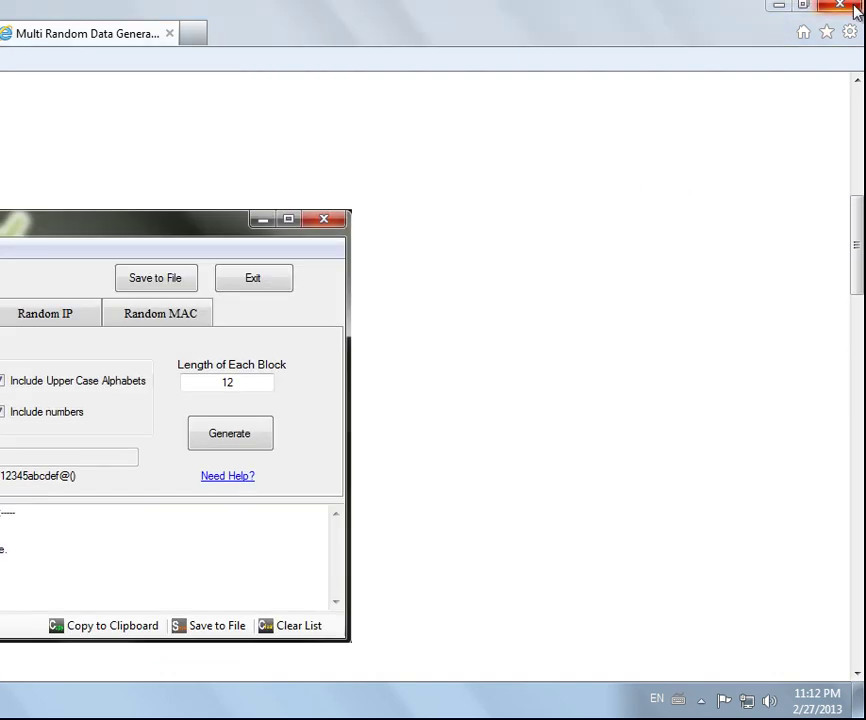
left_click(850, 7)
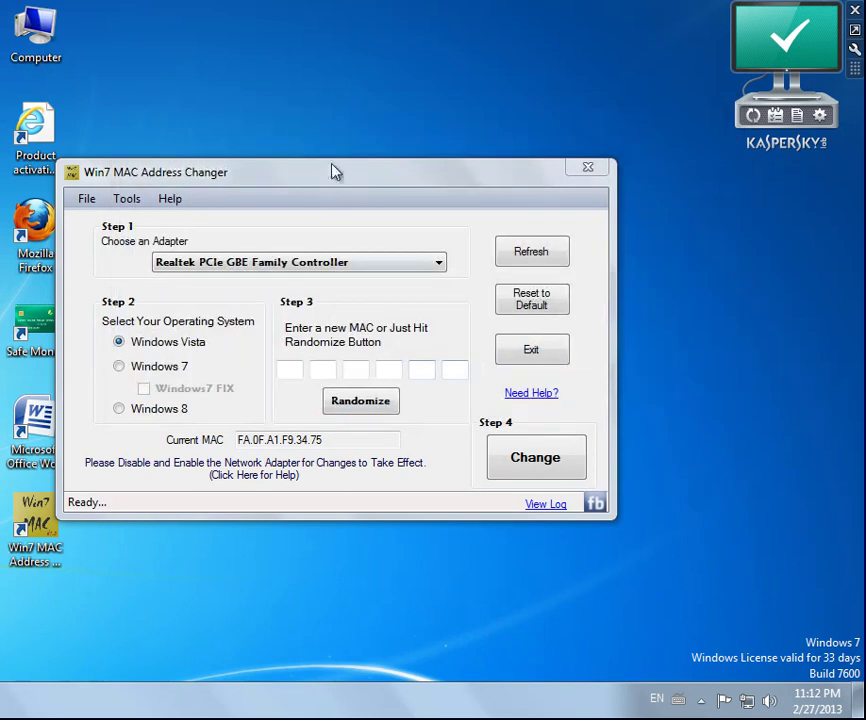
left_click_drag(333, 168, 400, 196)
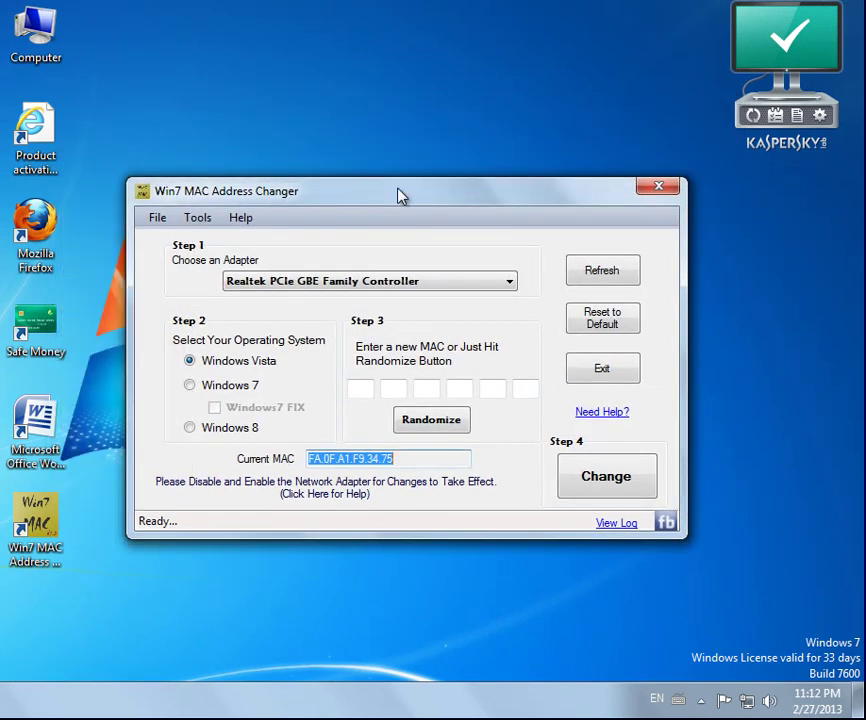